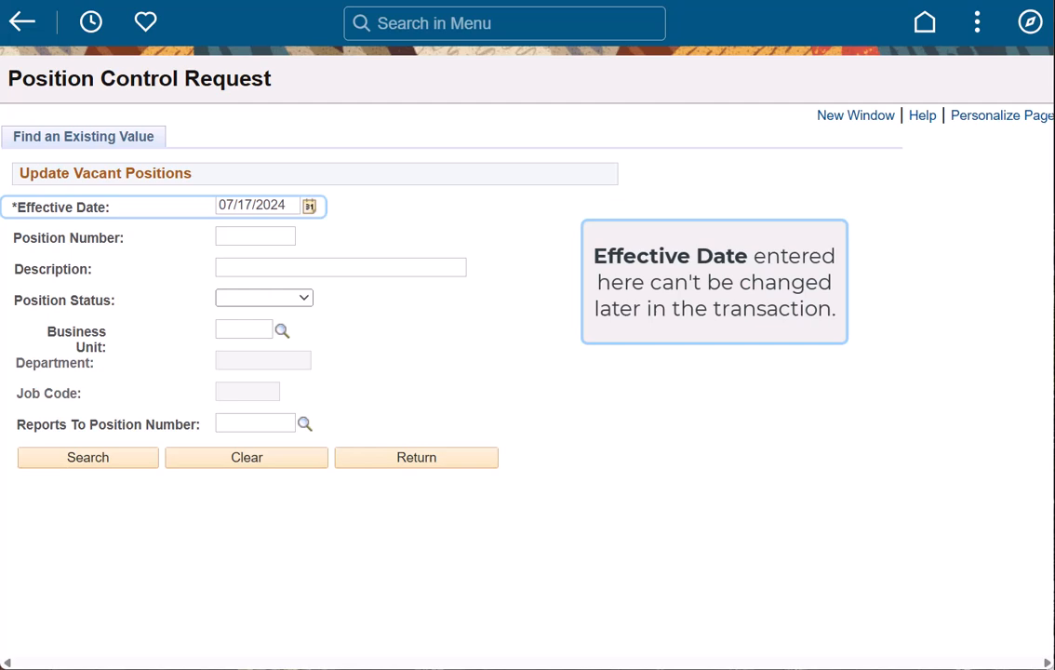
Set the vacant position search's effective date to 09/01/2024 and its position number to 40167121
left_click_drag(288, 206, 219, 212)
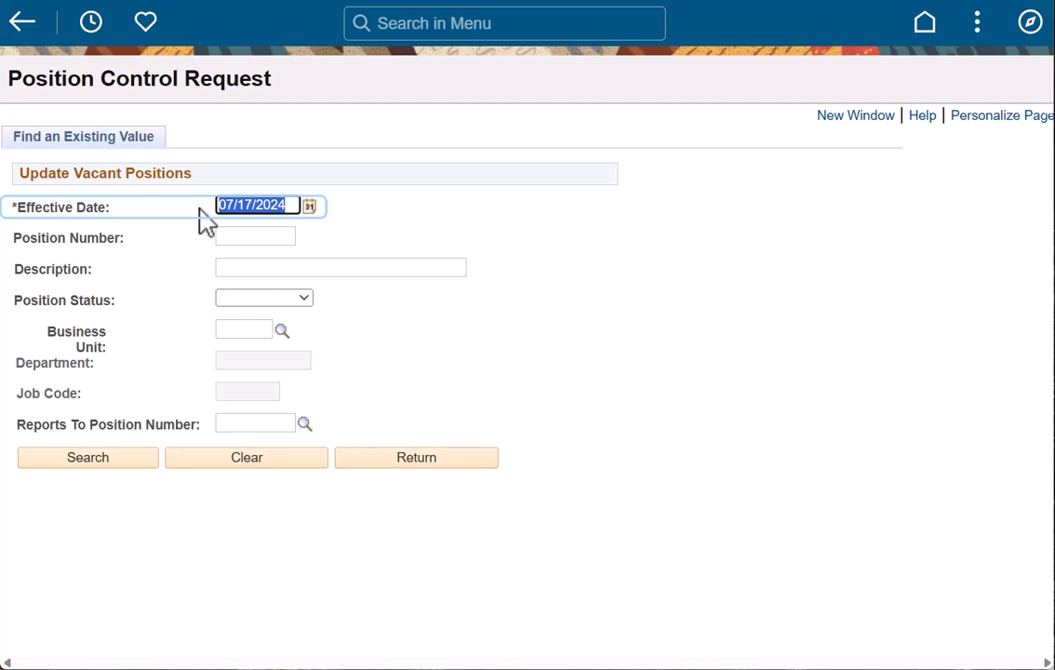
type("9/1/24")
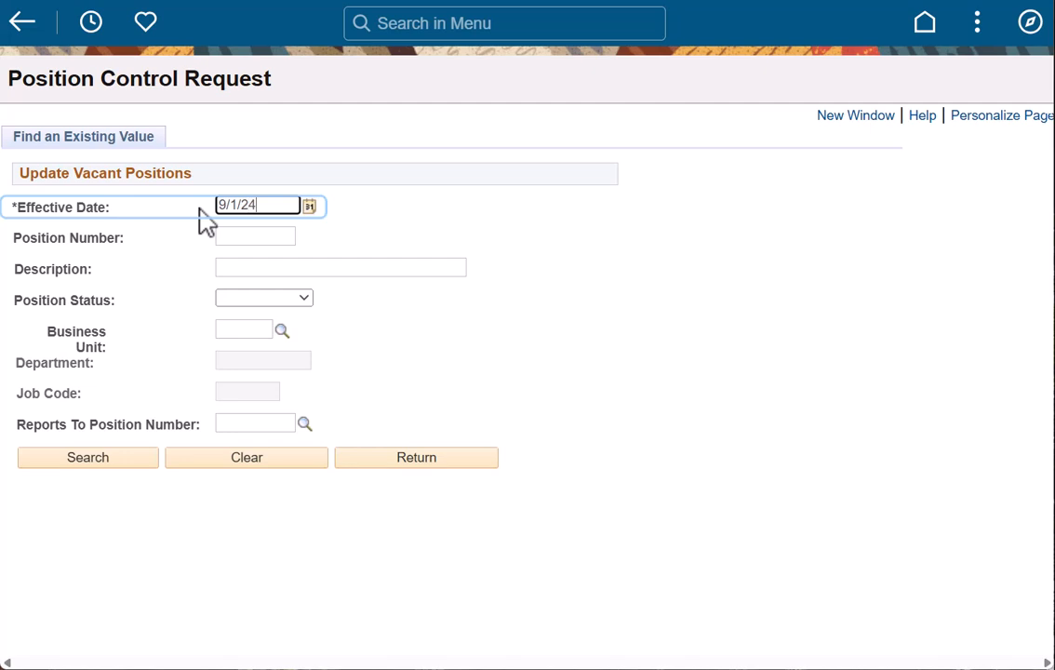
key("Tab")
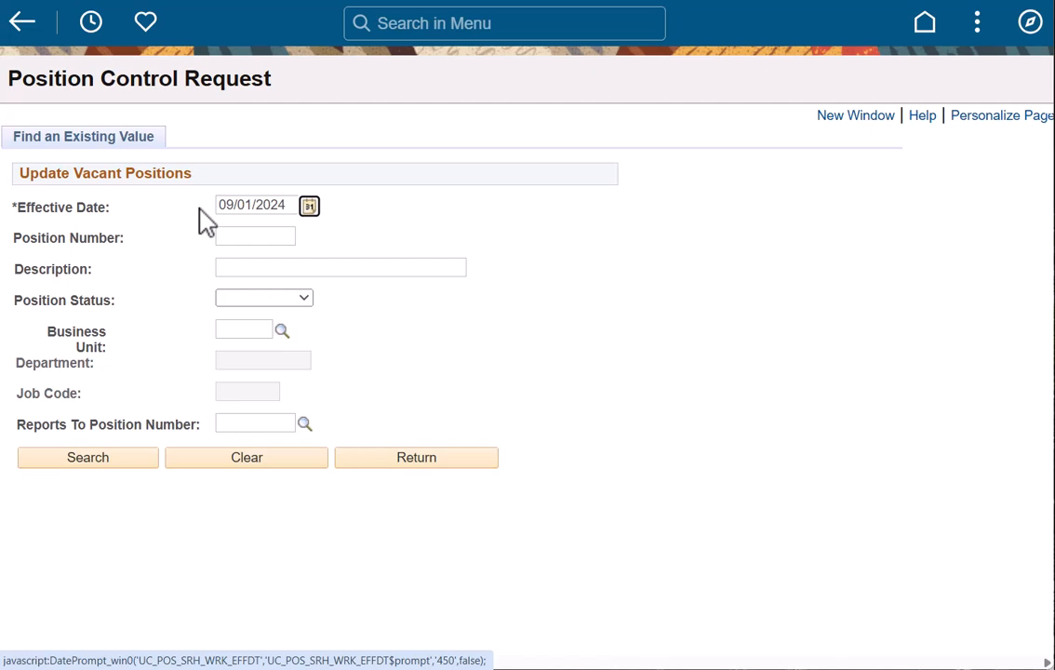
left_click(238, 239)
type("40167121")
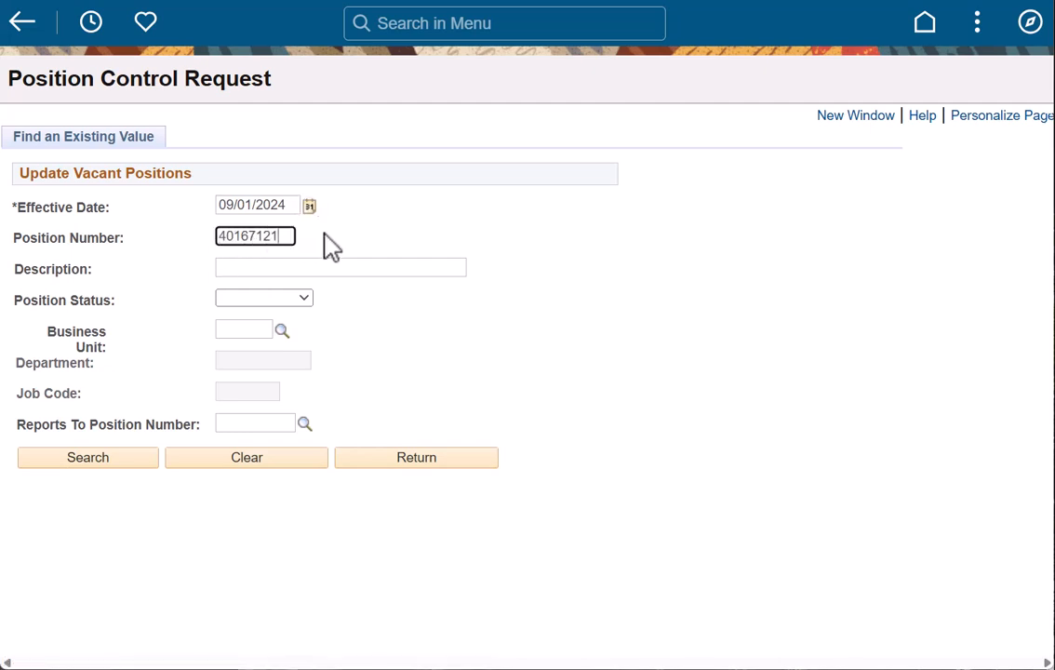
Fill in the search criteria with business unit BKCMP, department UKHDS and job code 004723
left_click(251, 332)
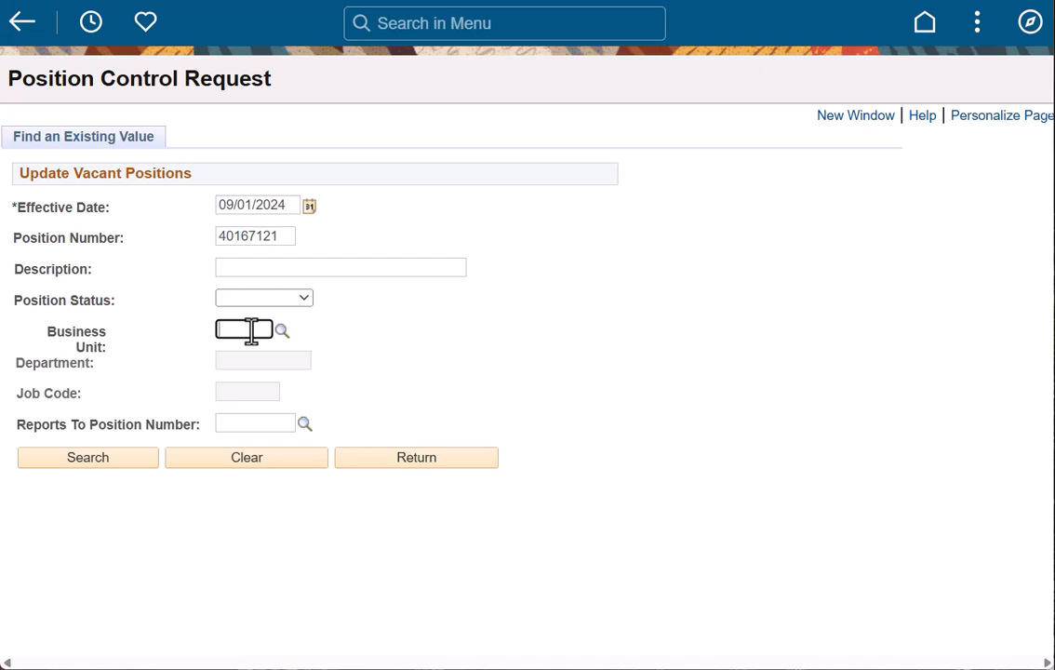
type("bkcmp")
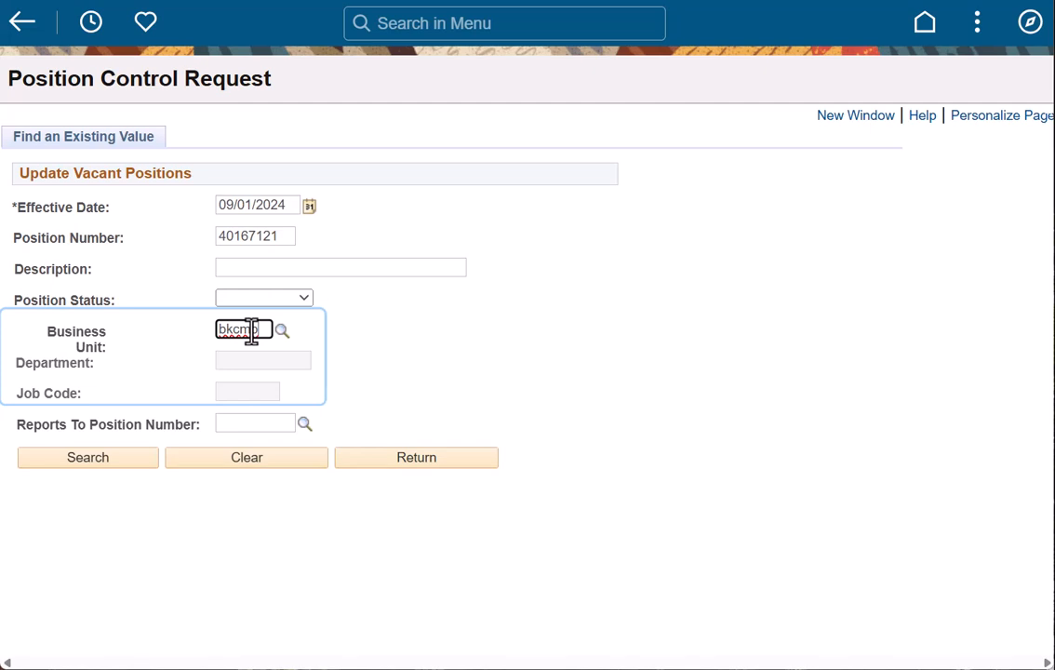
key("Tab")
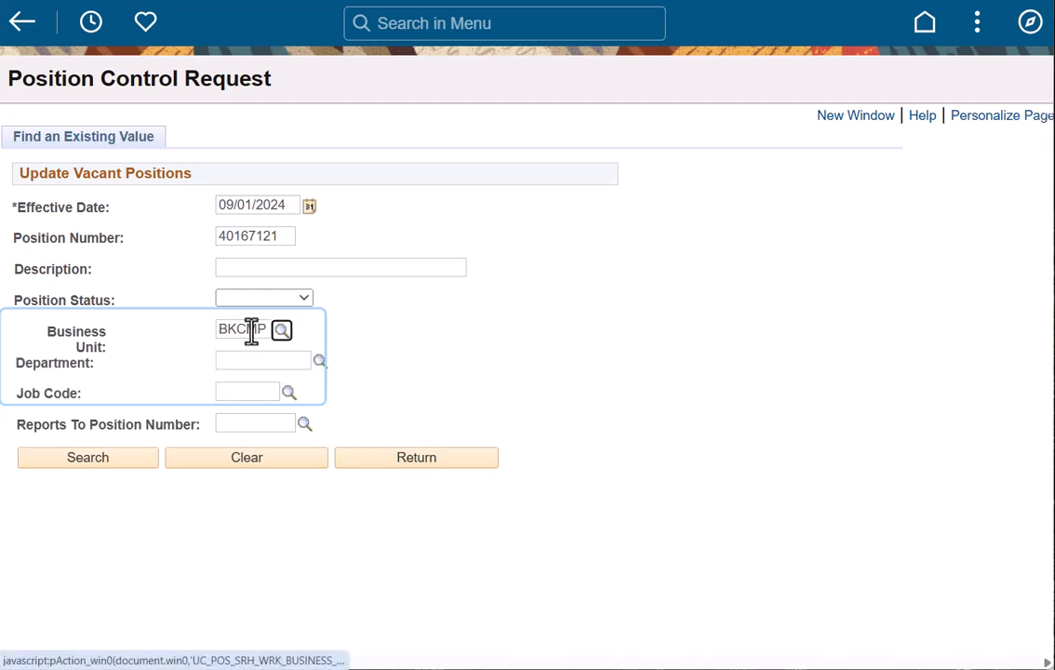
left_click(234, 361)
type("uchds")
key("Tab")
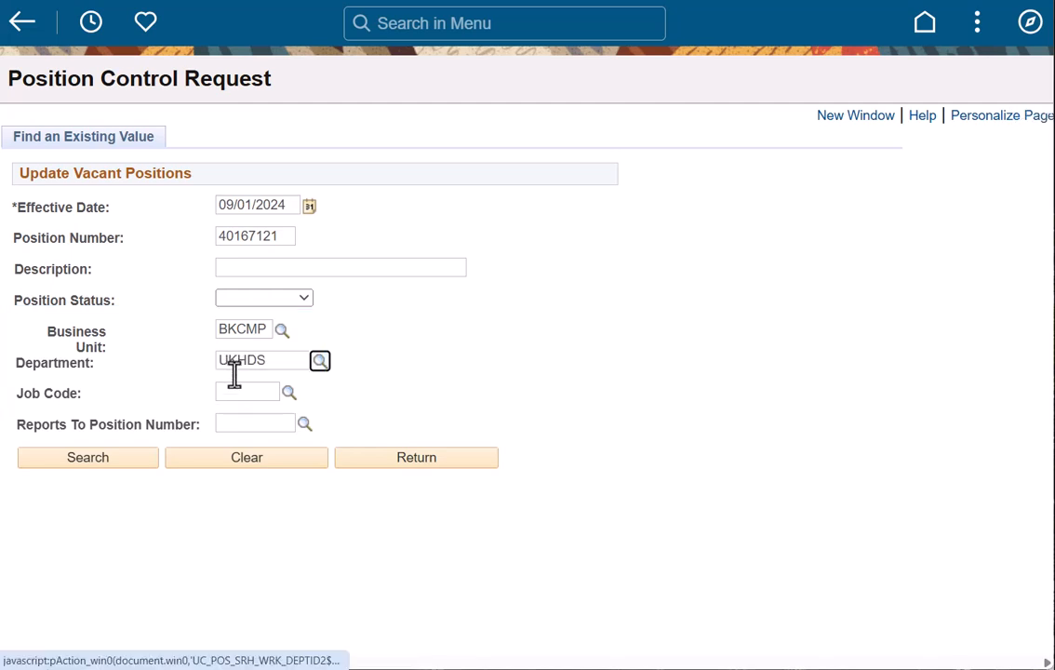
left_click(233, 391)
type("004723")
key("Tab")
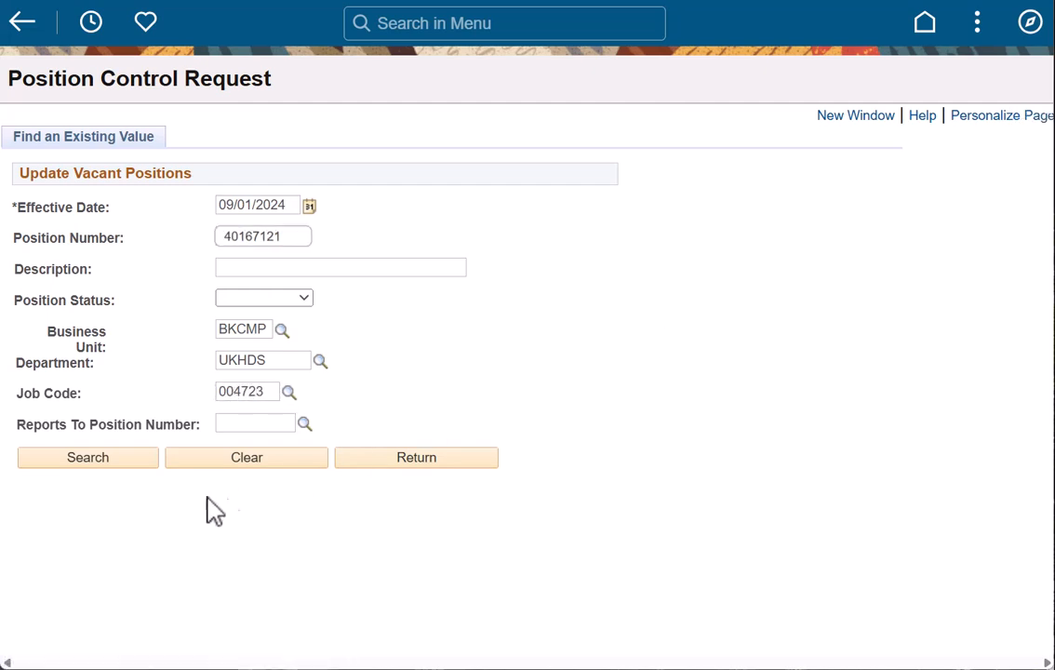
Search for the vacant position and select the BLANK AST 2 result for updating
left_click(96, 463)
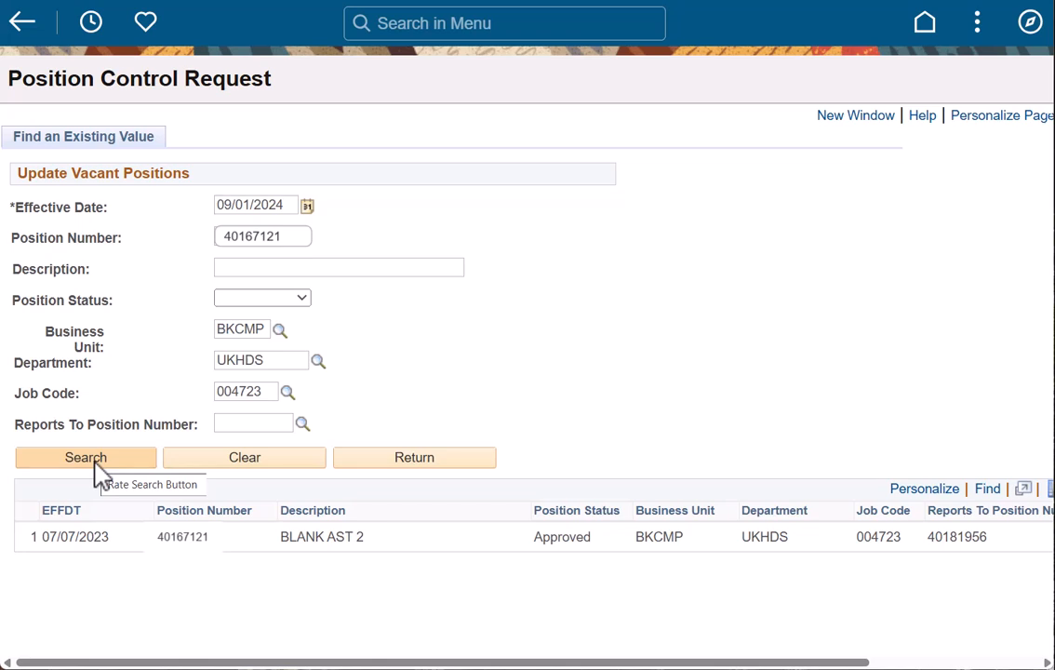
left_click_drag(273, 665, 474, 666)
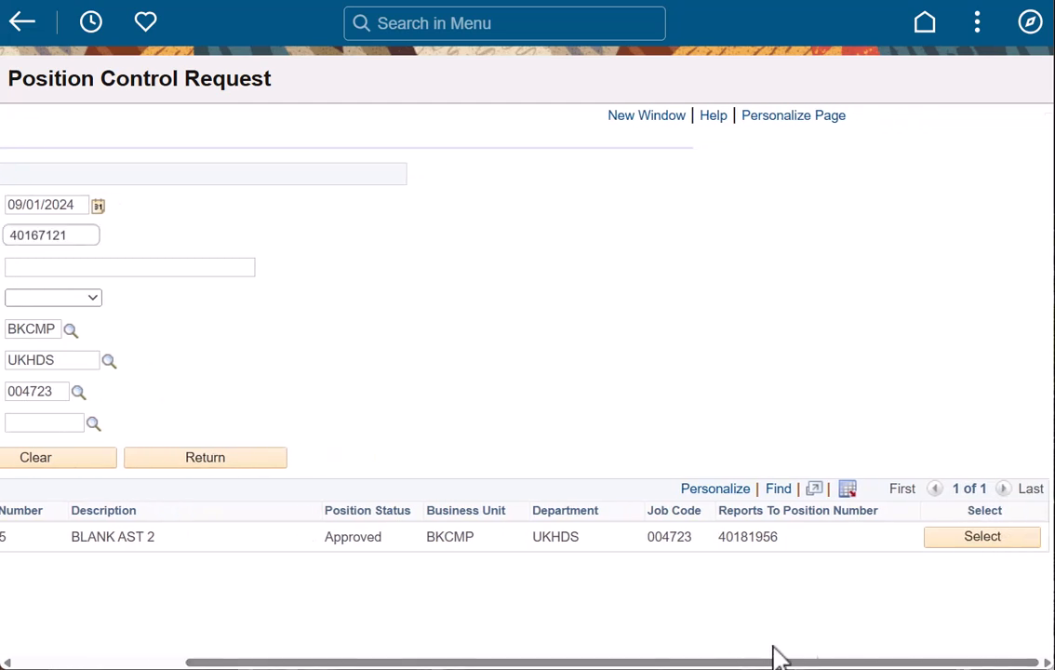
left_click(985, 537)
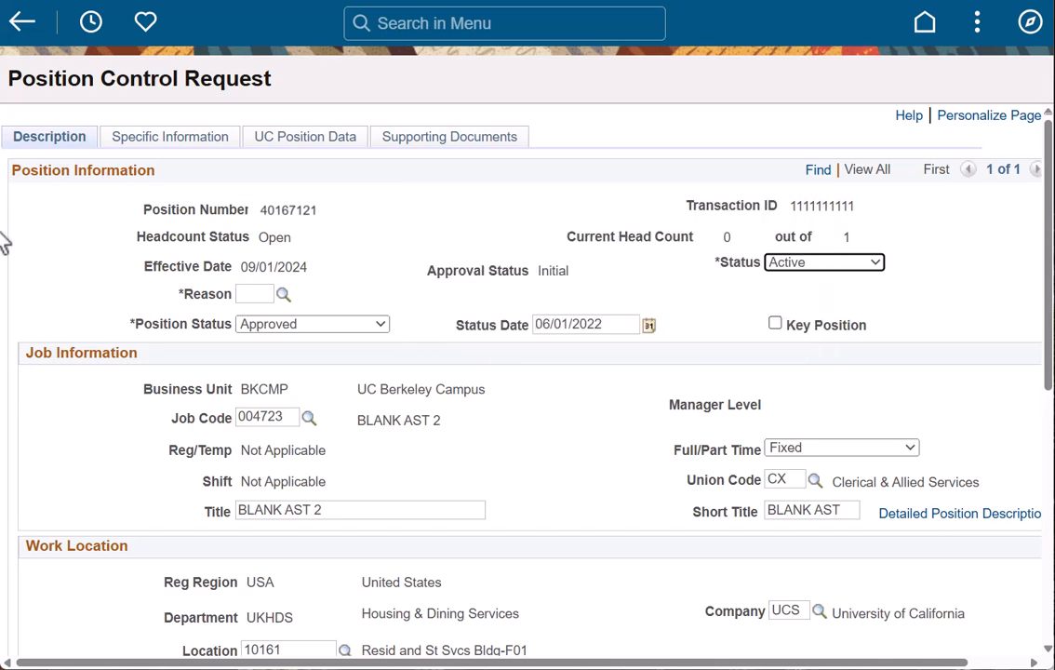
Look up the reason code for the position request and choose RTC, Reports To Change
left_click(282, 294)
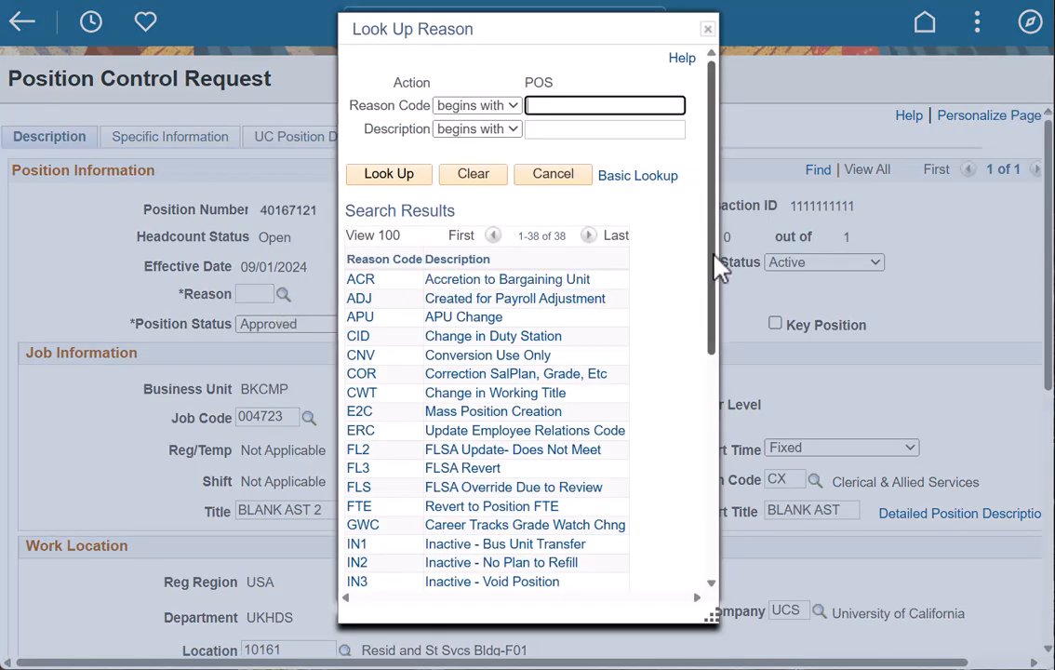
left_click_drag(714, 263, 643, 483)
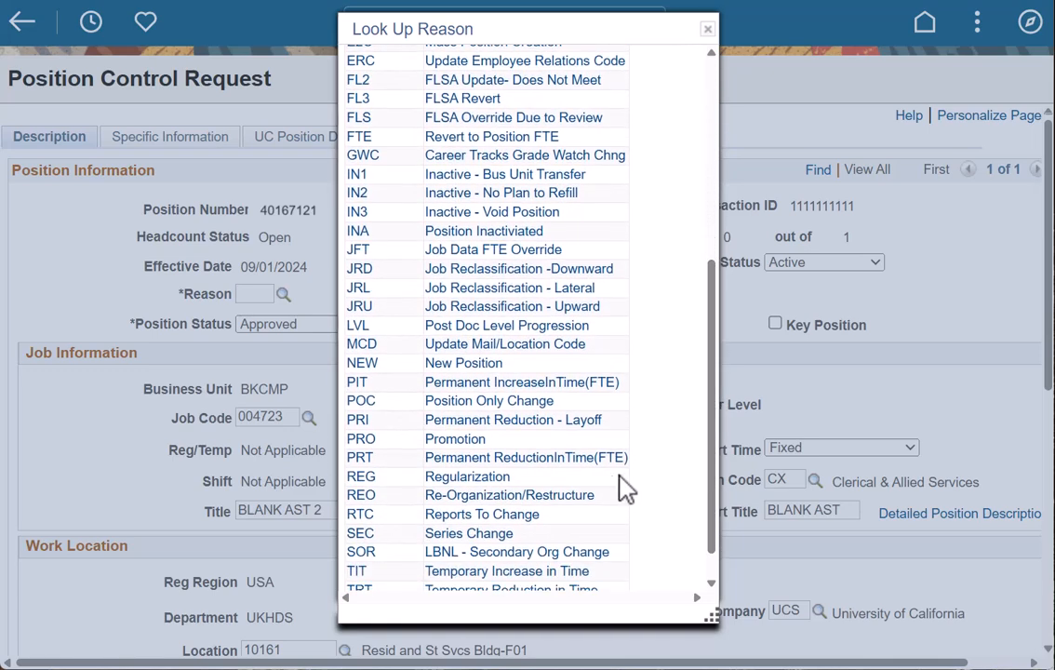
left_click(484, 515)
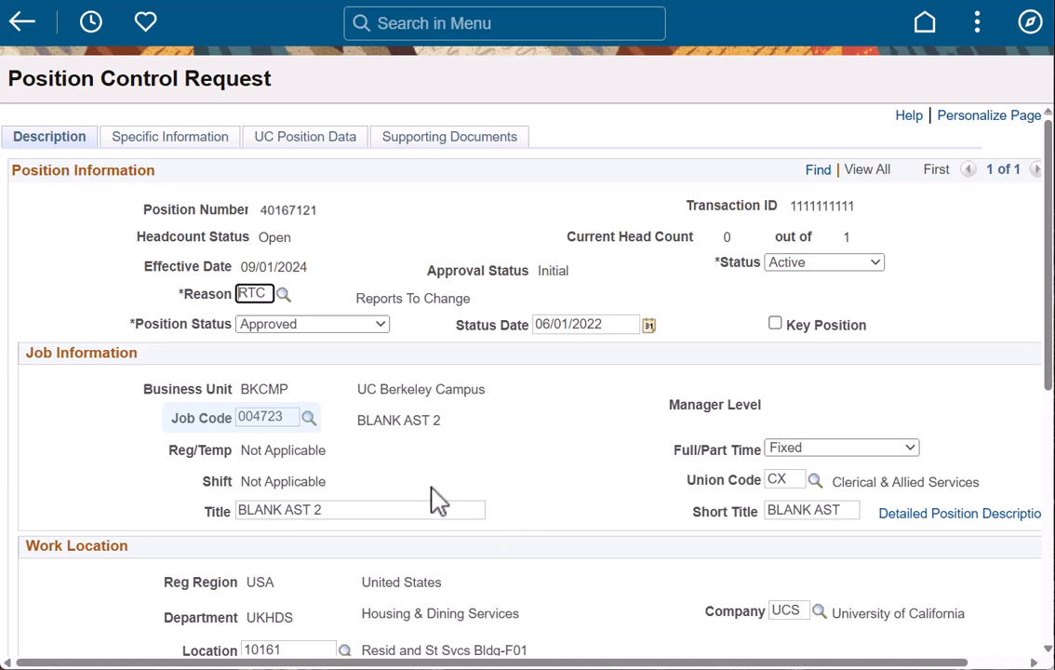
Clear the position's job code, acknowledge the salary plan message, and re-enter job code 004723
double_click(255, 416)
key("BackSpace")
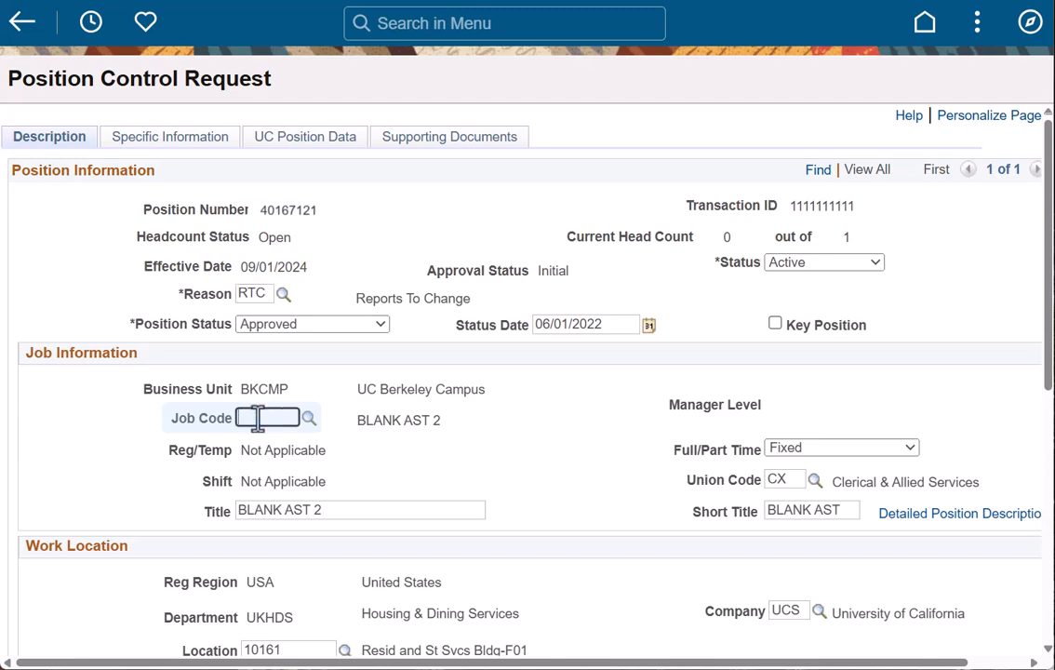
key("Tab")
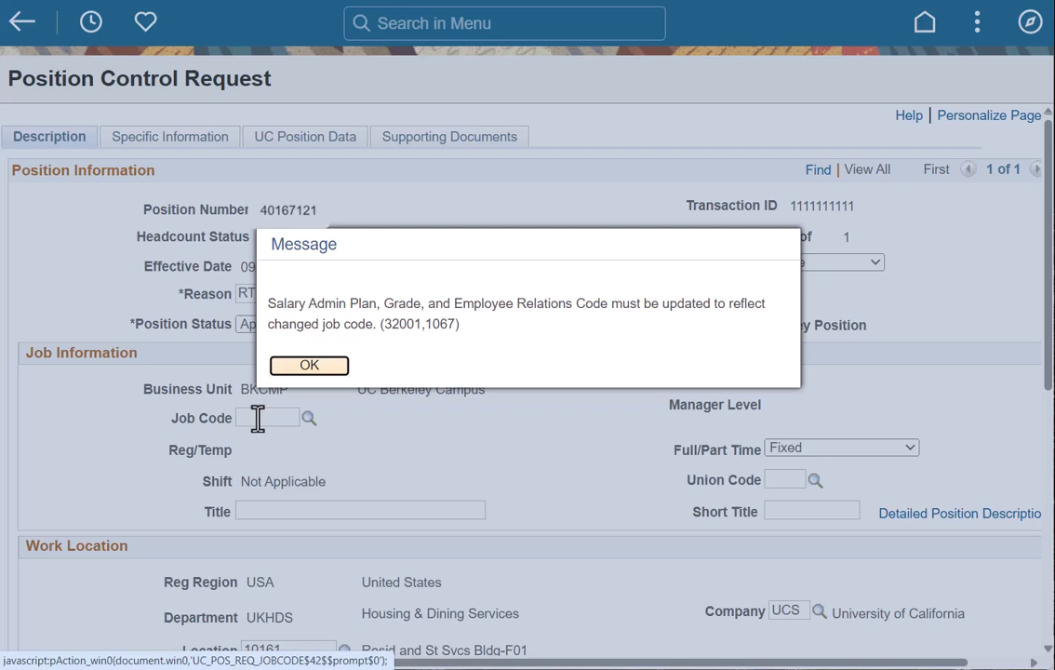
left_click(306, 370)
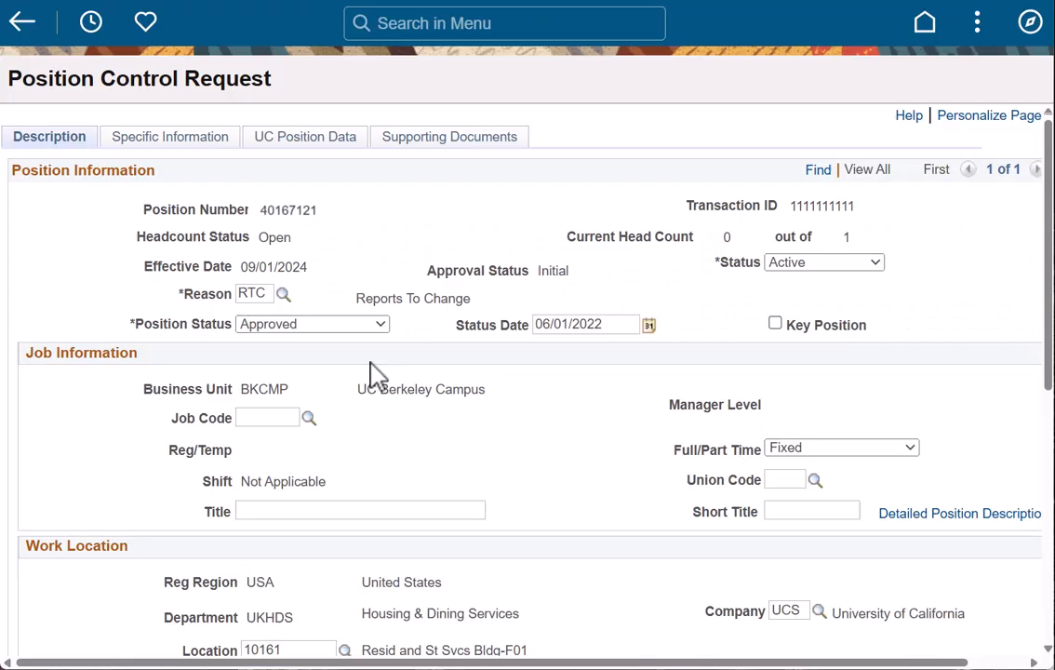
left_click(269, 418)
type("004723")
key("Tab")
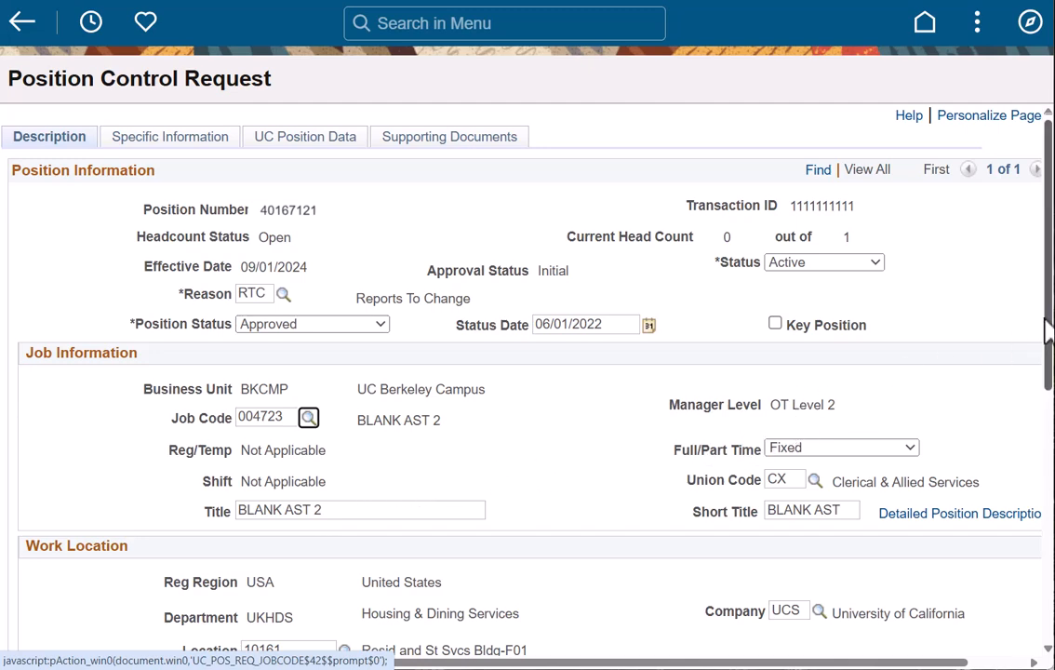
Look up and set the Salary Admin Plan to UCCX and the Salary Grade to 113
left_click_drag(1048, 330, 923, 575)
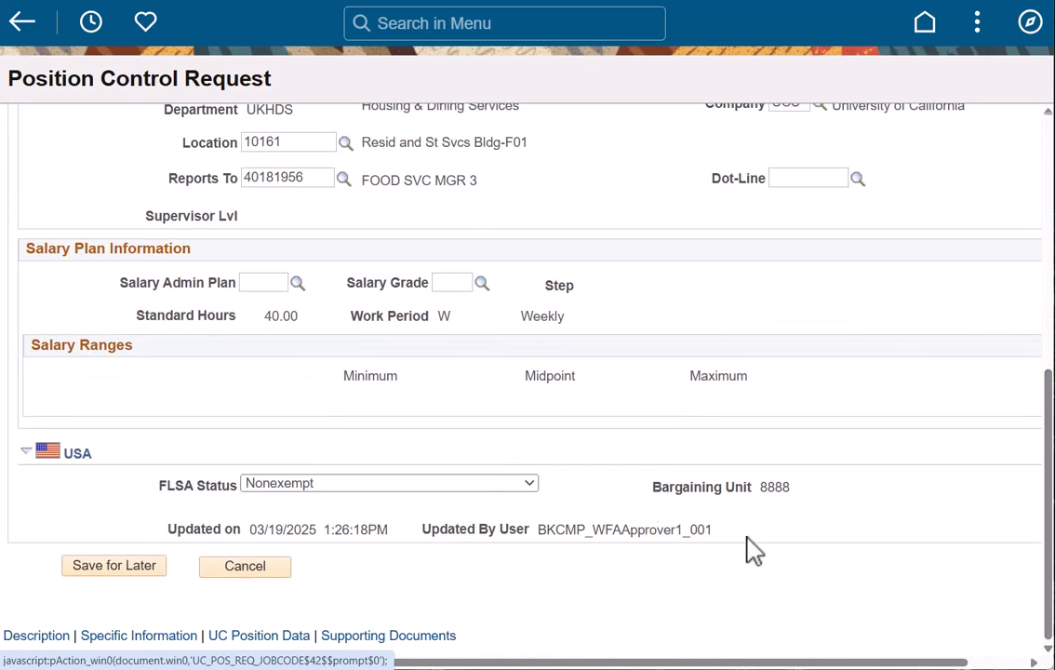
left_click(298, 283)
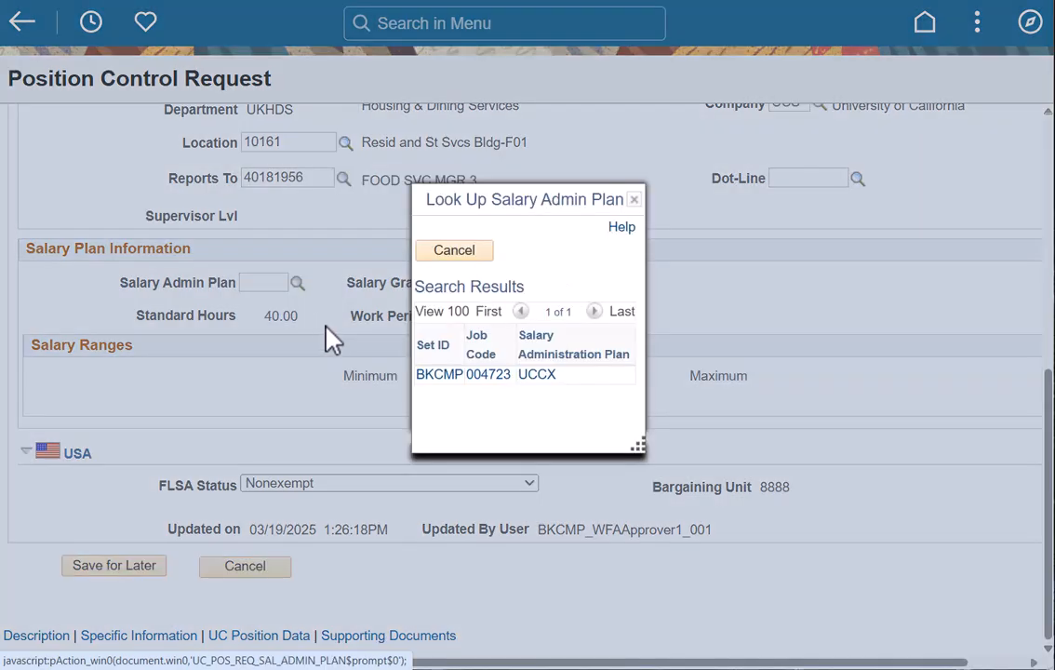
left_click(531, 391)
left_click(481, 284)
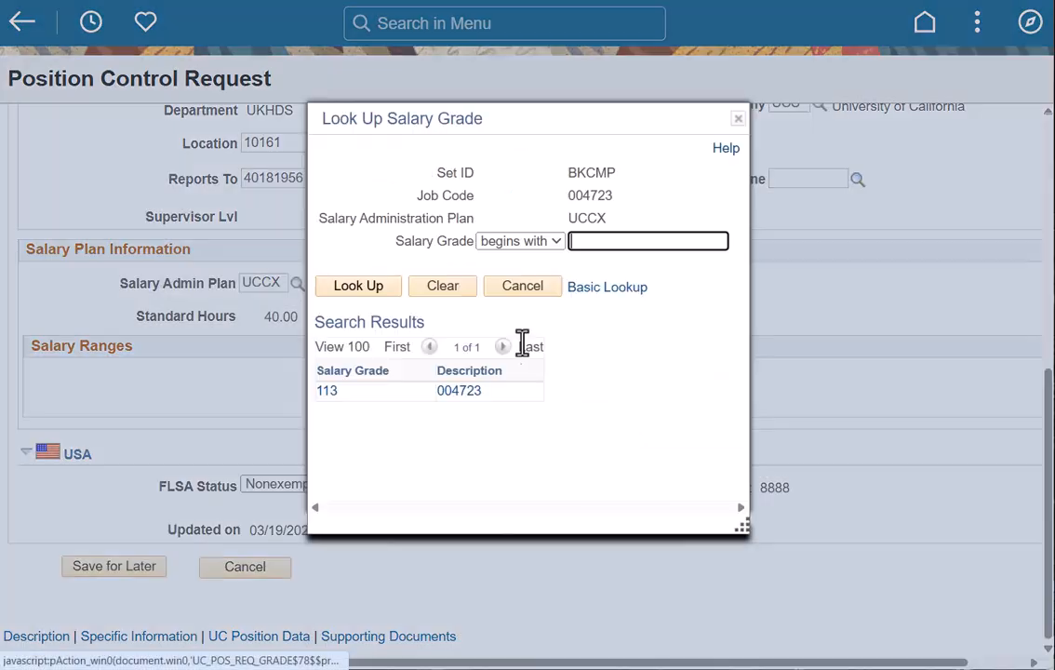
left_click(462, 394)
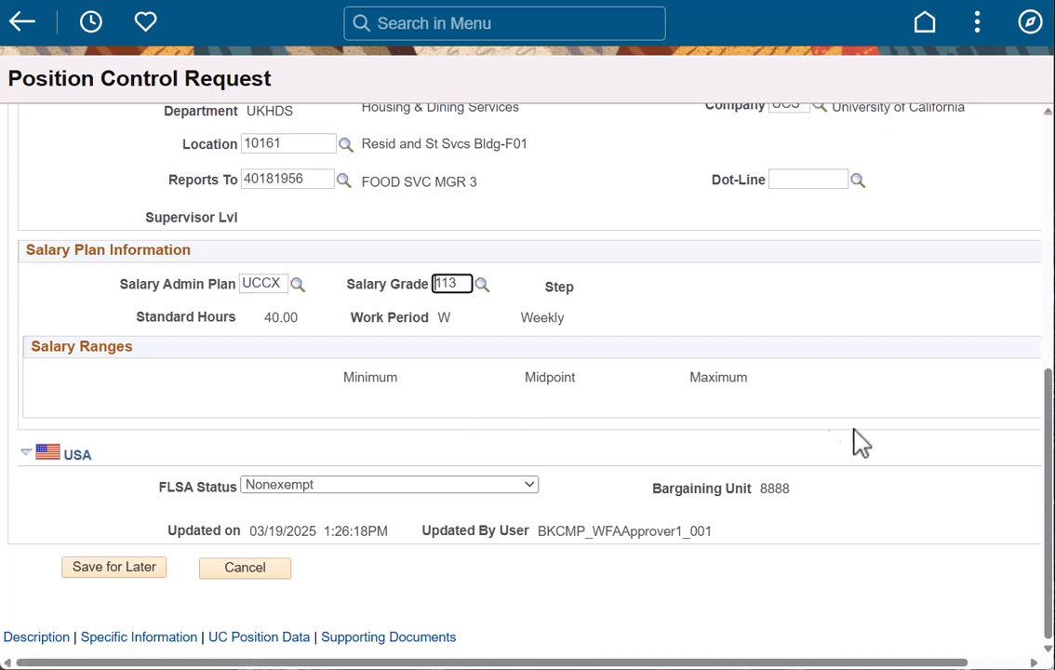
Replace the Reports To position number in the Work Location section with 40144435
left_click_drag(1049, 459, 1013, 410)
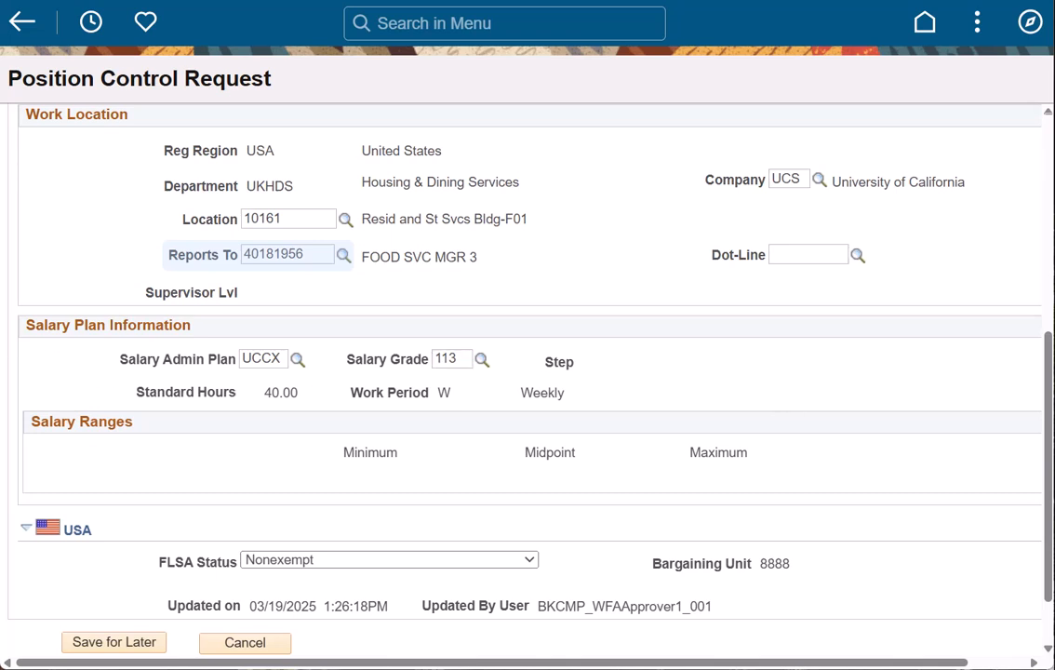
double_click(278, 251)
type("40144435")
key("Tab")
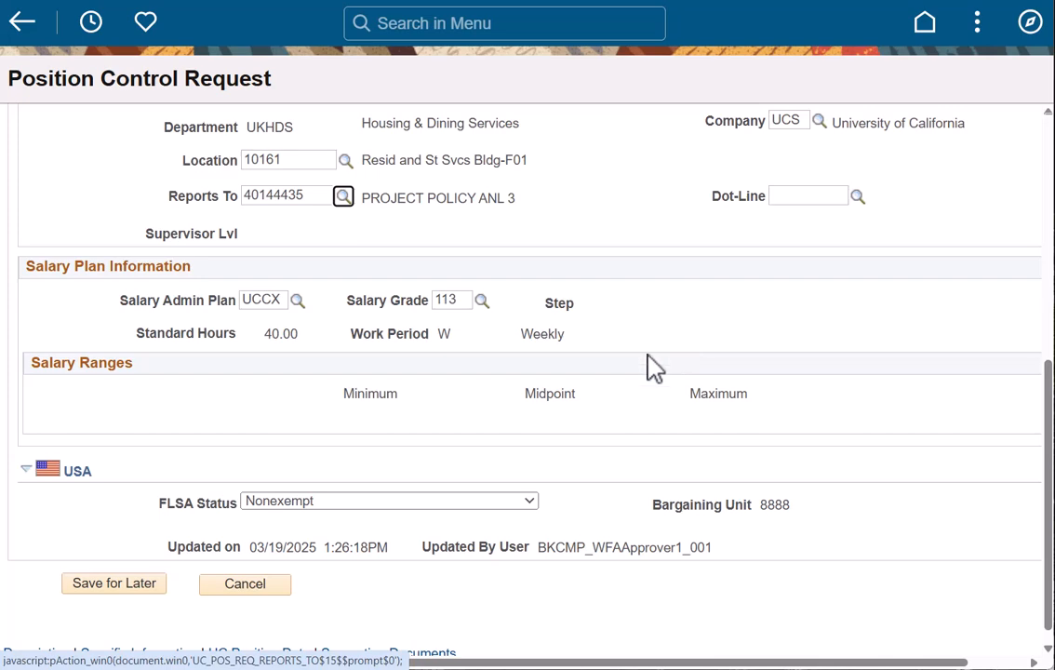
scroll(289, 545, "up", 2)
scroll(266, 563, "down", 3)
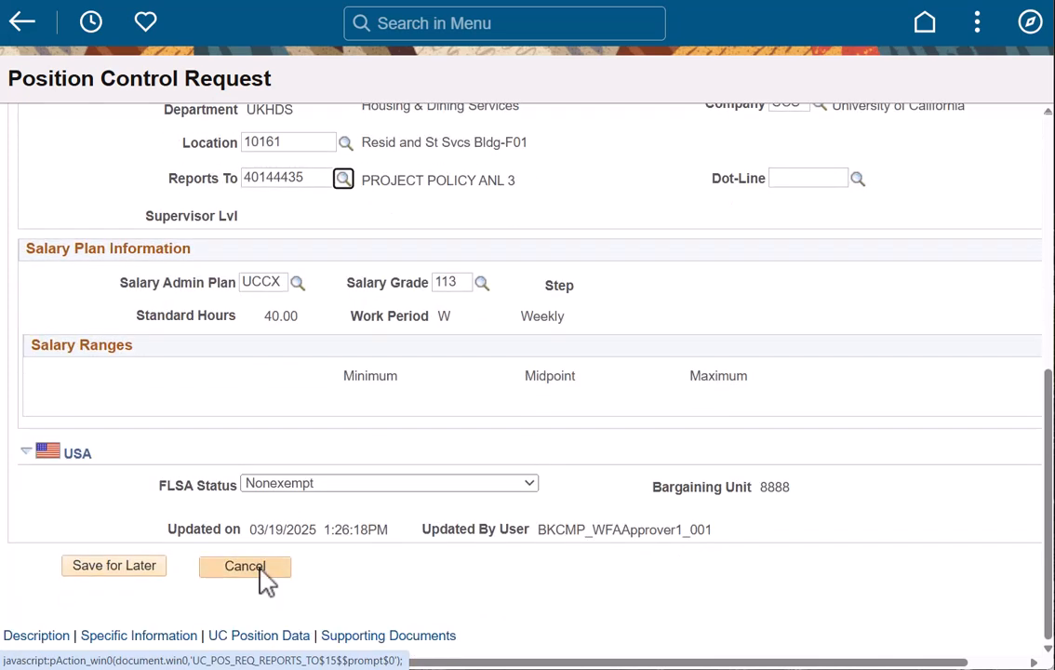
Review the specific information, set the Employee Relations Code to All Others, Not Confidential, and delete the CANRA special training code row (M)
left_click(177, 636)
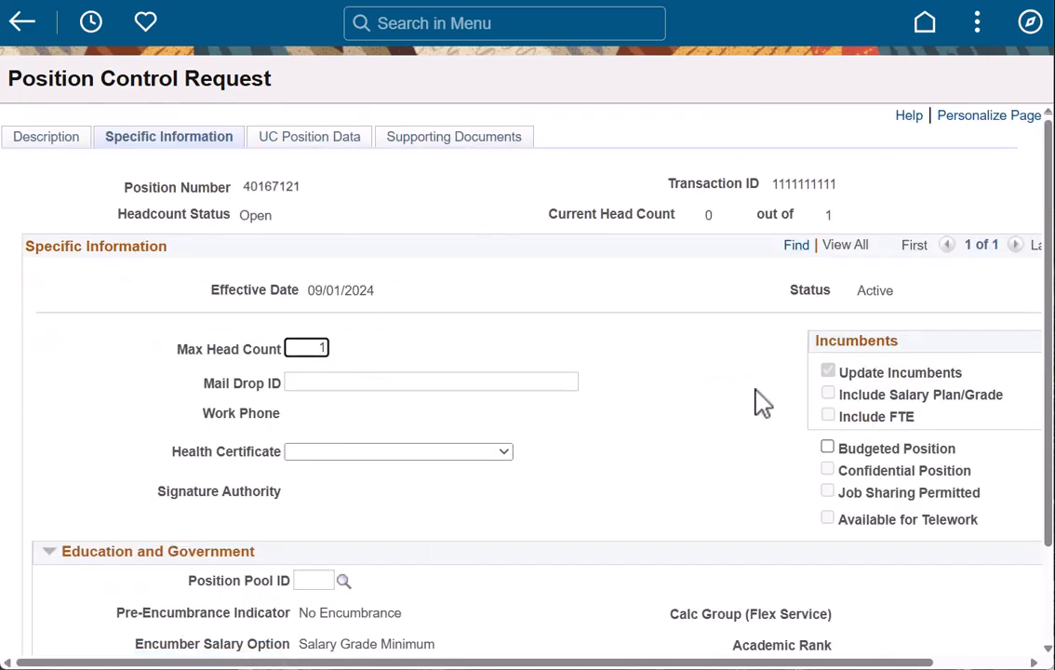
left_click_drag(1049, 274, 1037, 449)
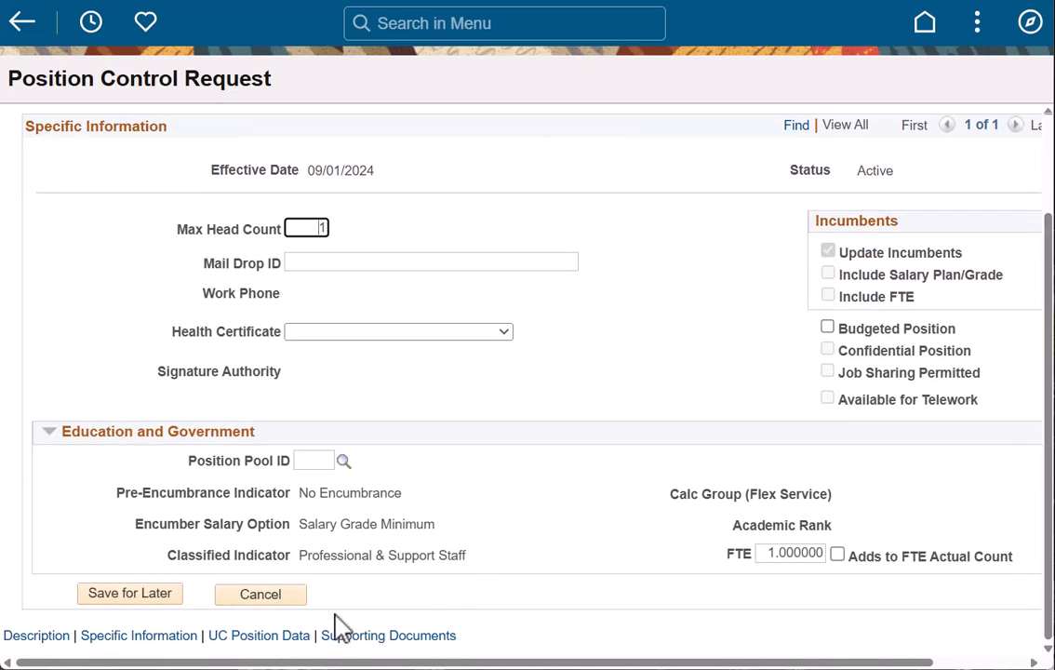
left_click(276, 637)
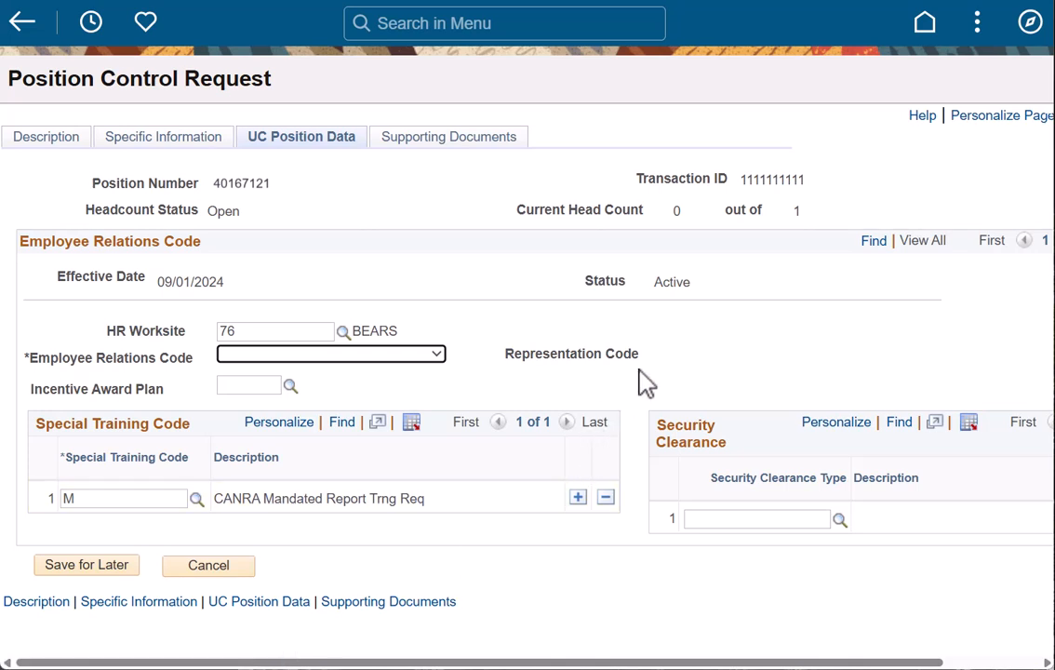
left_click(438, 359)
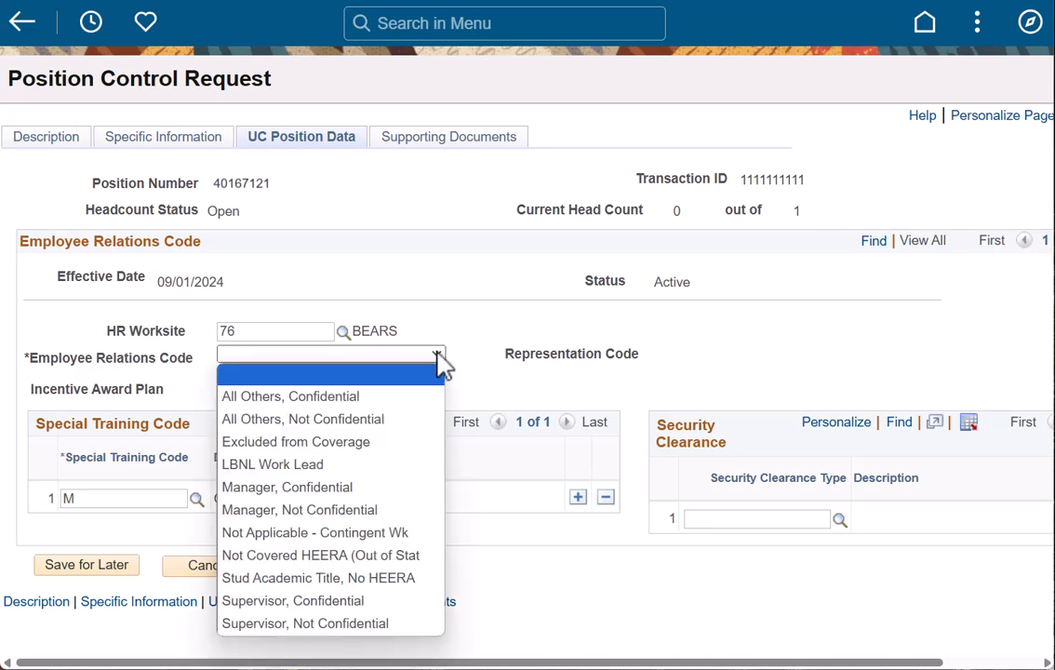
left_click(400, 423)
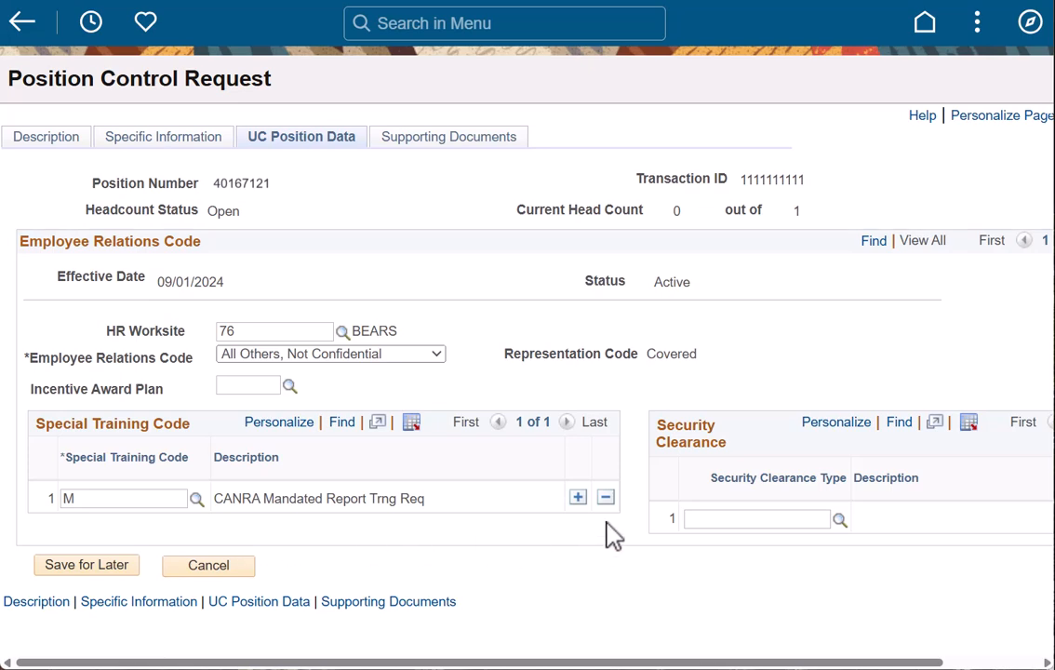
left_click(606, 498)
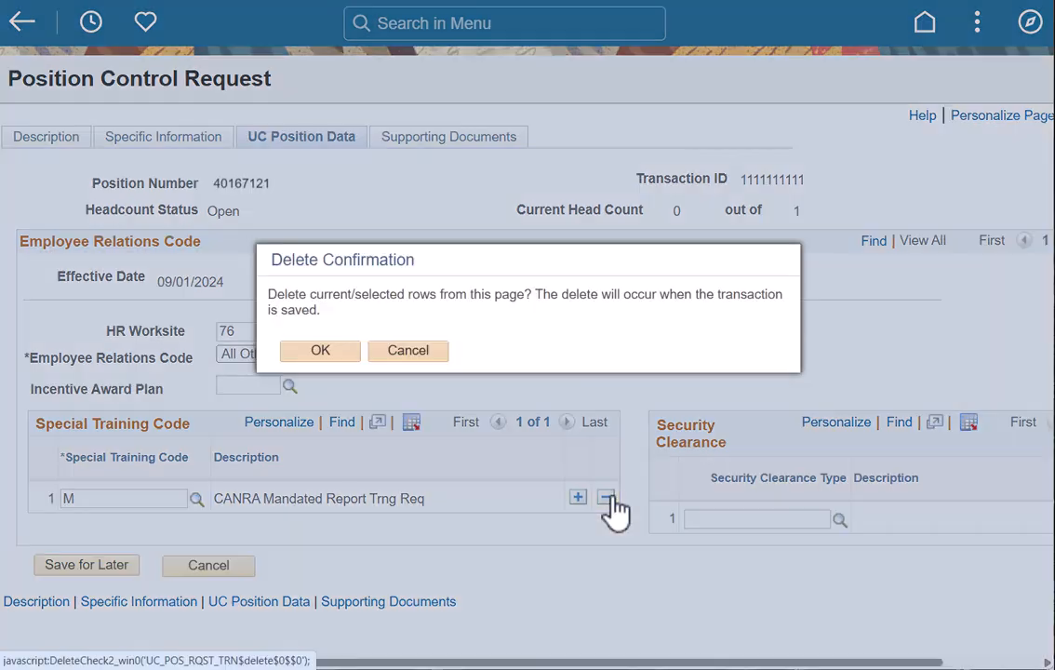
left_click(323, 353)
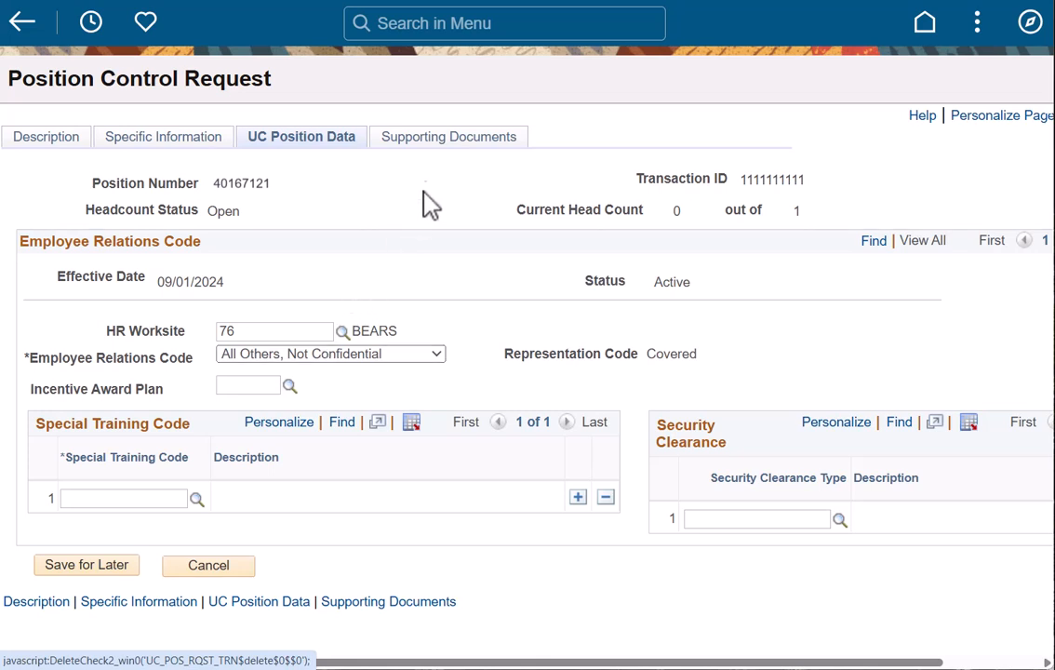
Go to the request's supporting documents, then save and submit the position control request
left_click(437, 146)
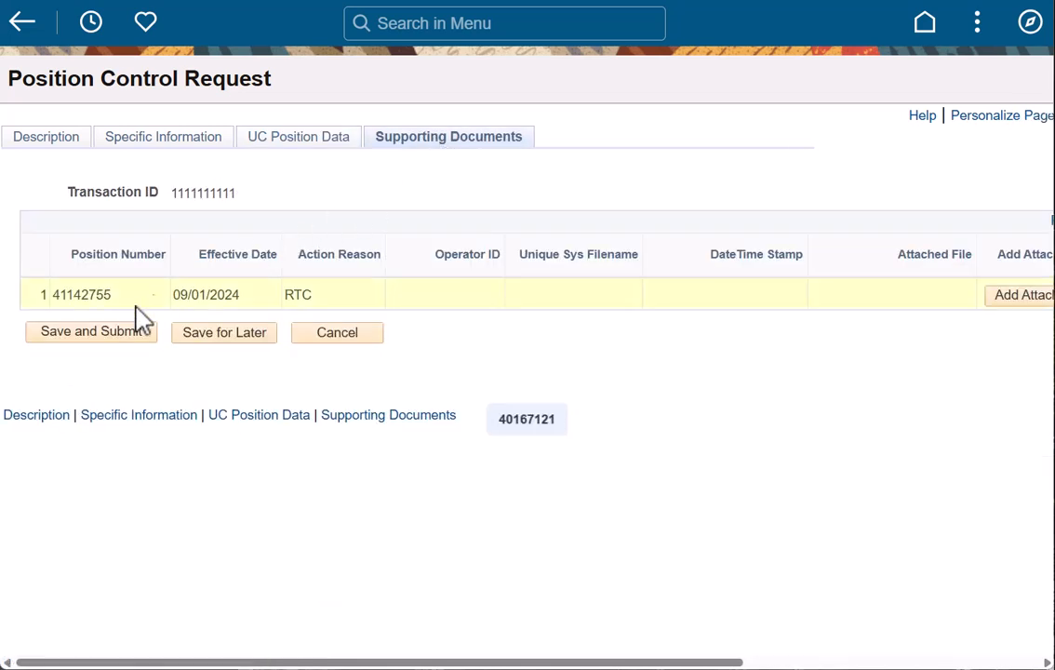
left_click(90, 335)
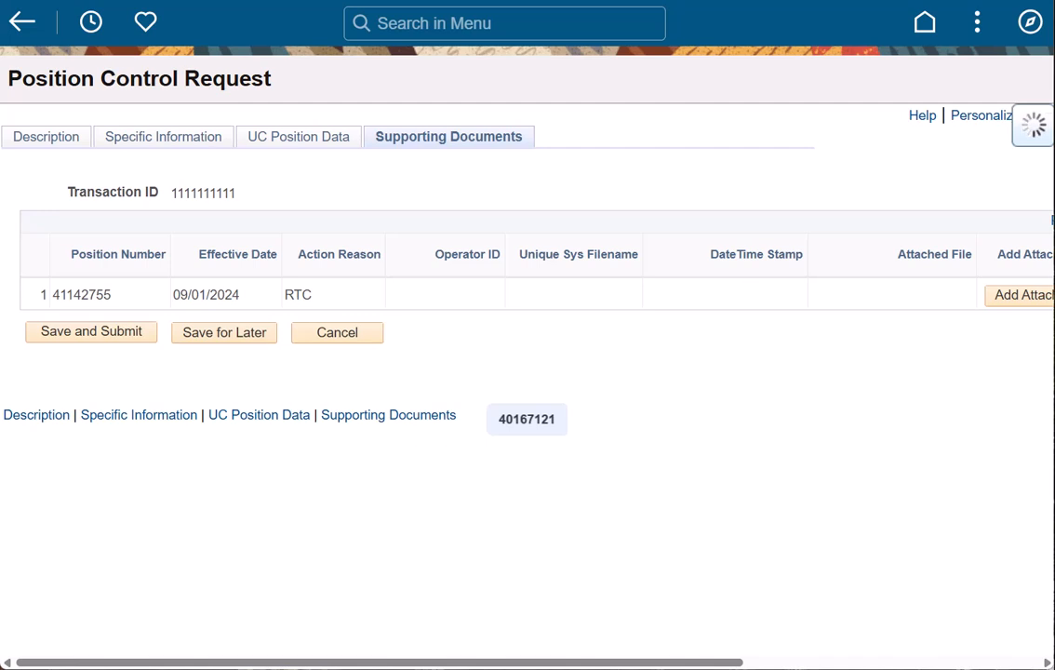